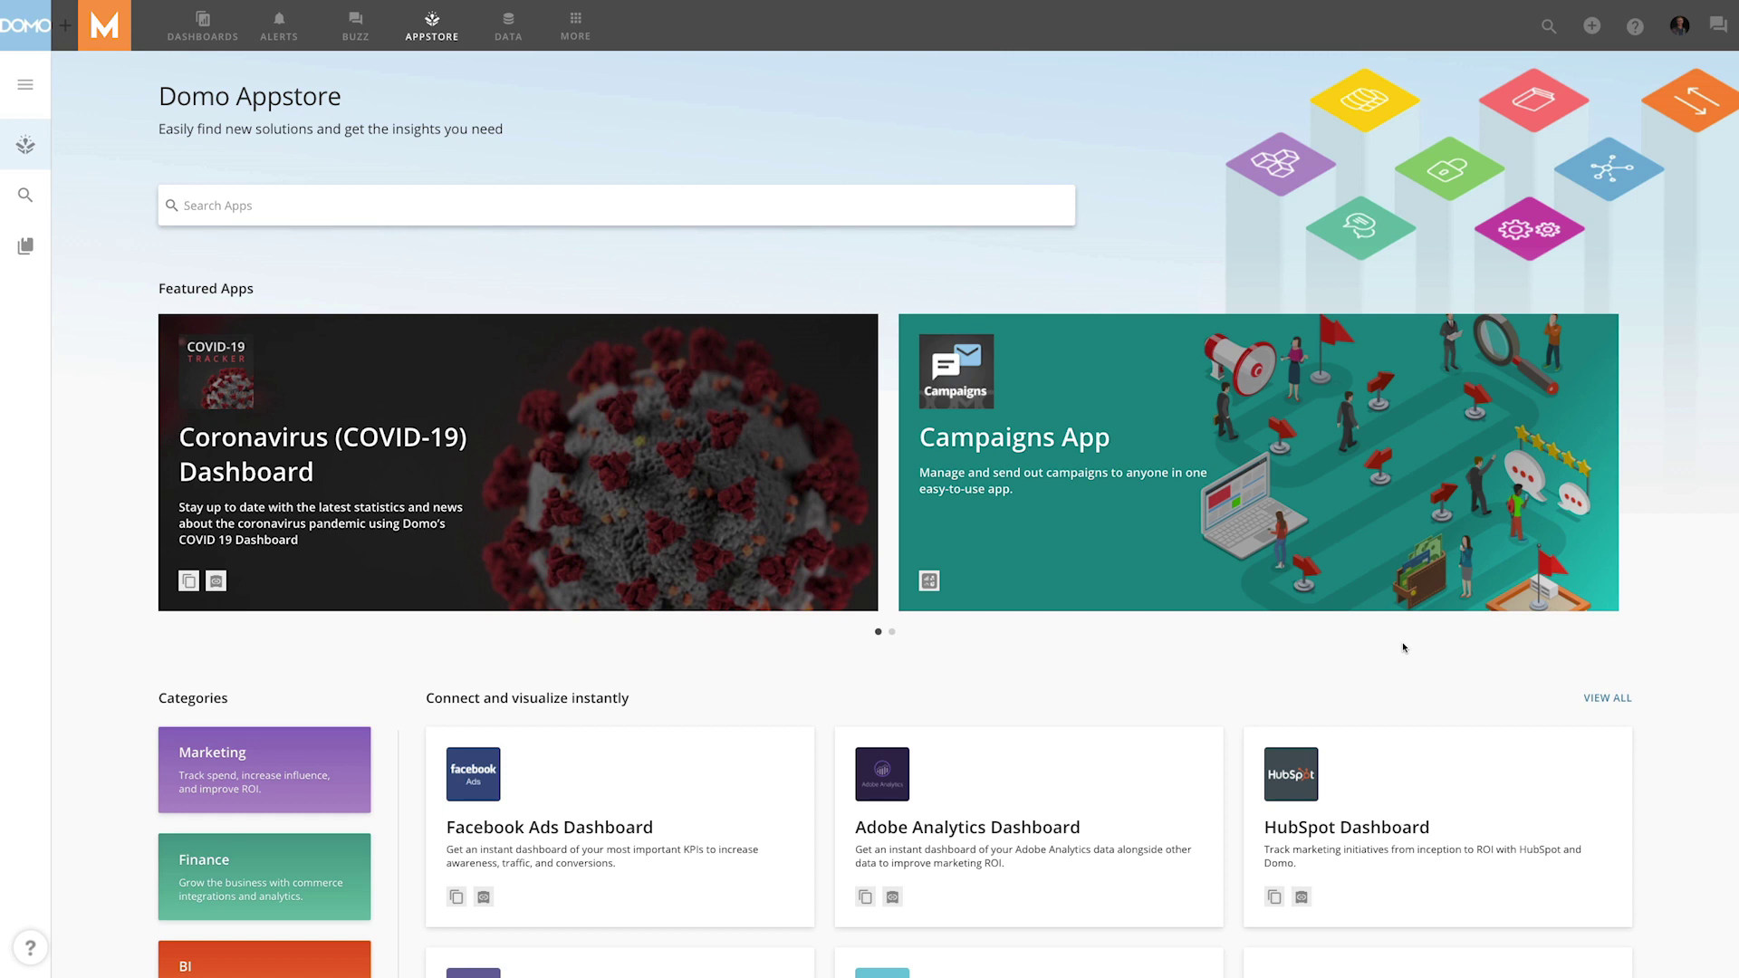
# - Select the Appstore's Search Apps box to look up Twitter apps
pyautogui.click(628, 214)
pyautogui.write('Twitter')
# - Search for Twitter, open the Twitter Connector, and start creating its DataSet
pyautogui.press('Return')
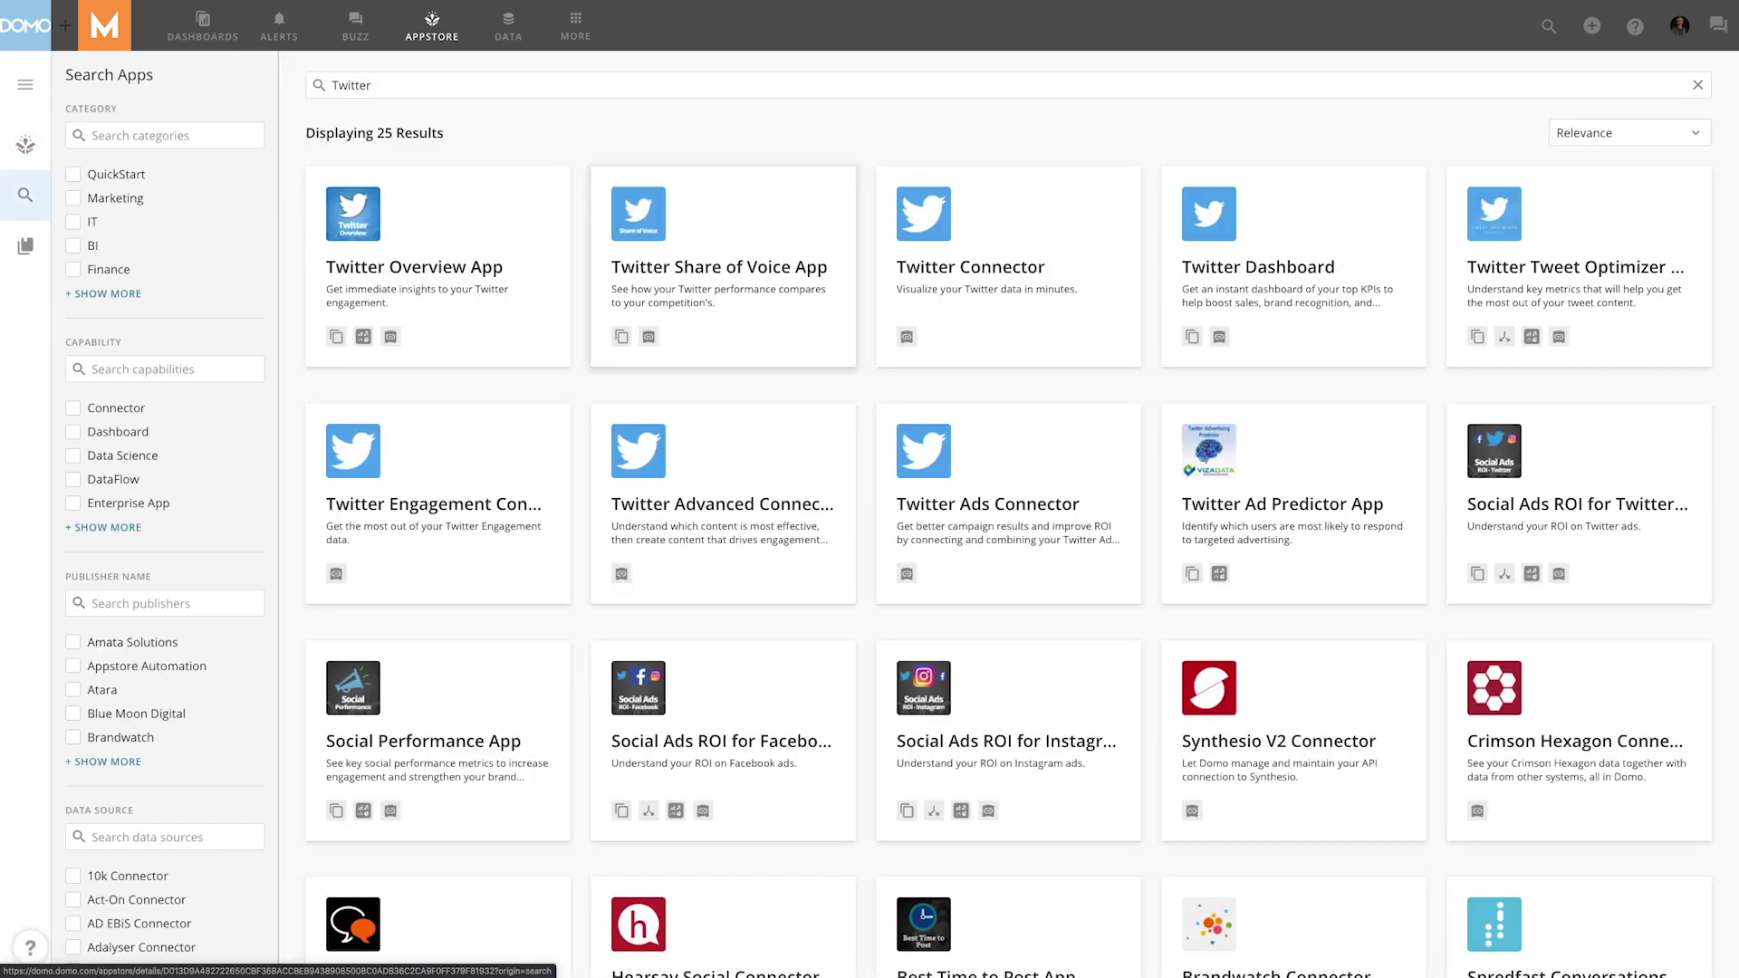
pyautogui.click(956, 274)
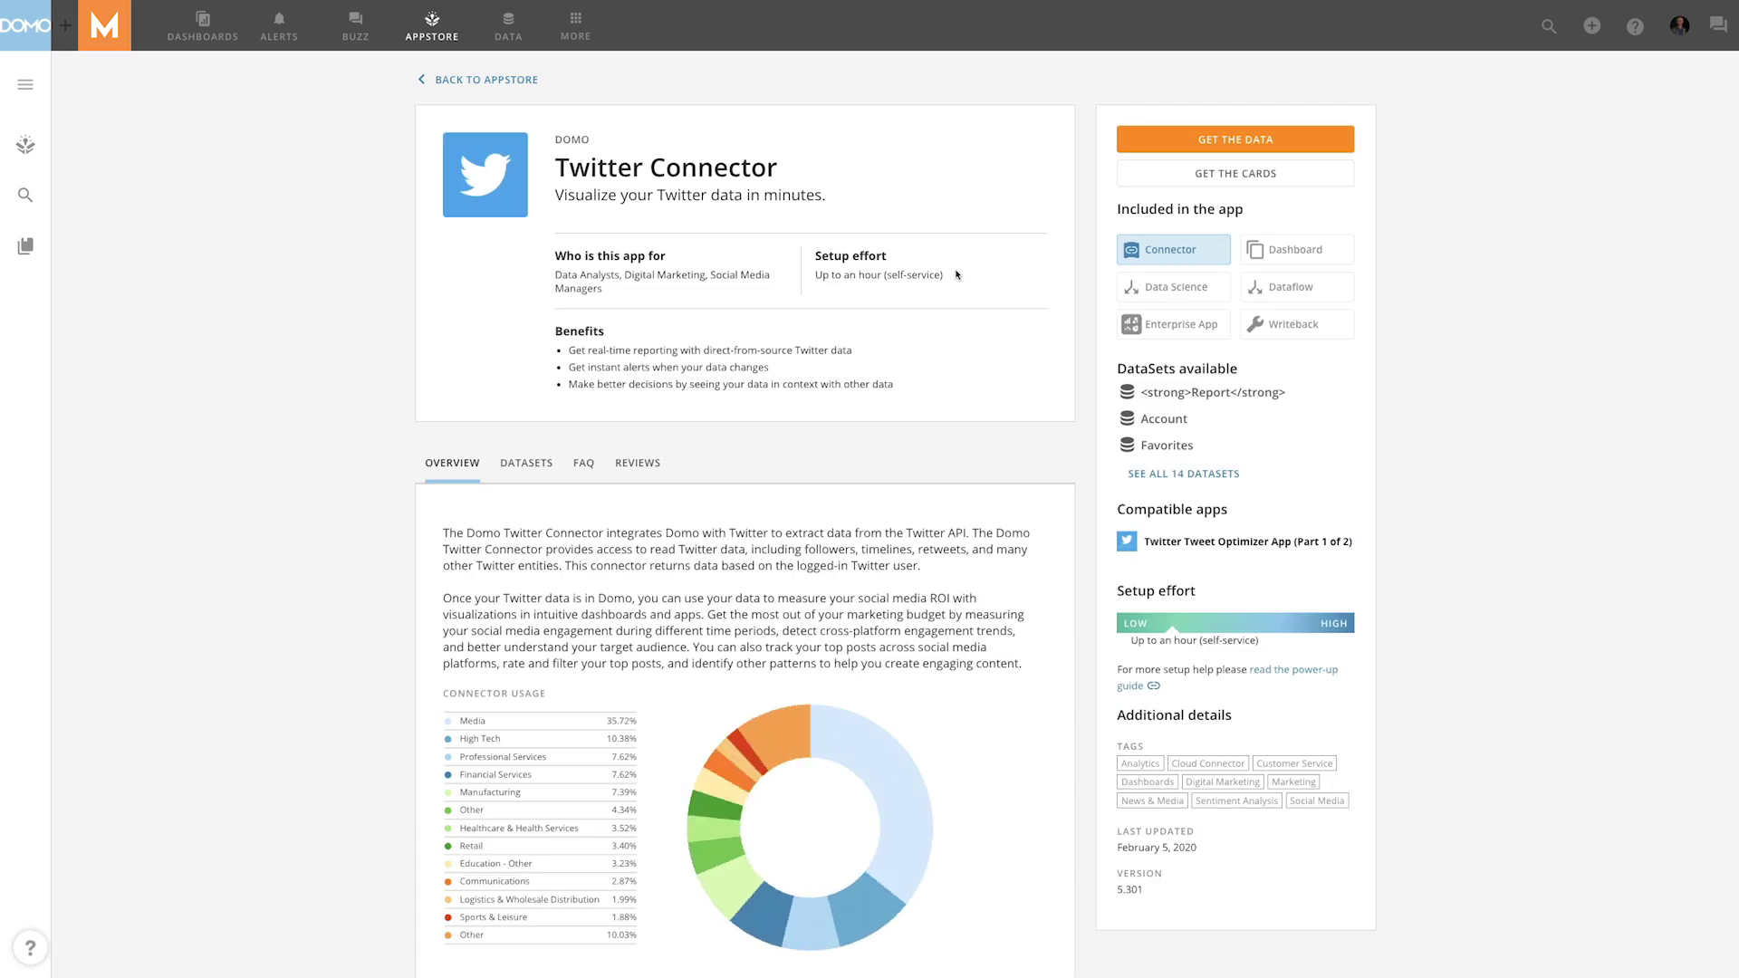
pyautogui.click(1179, 143)
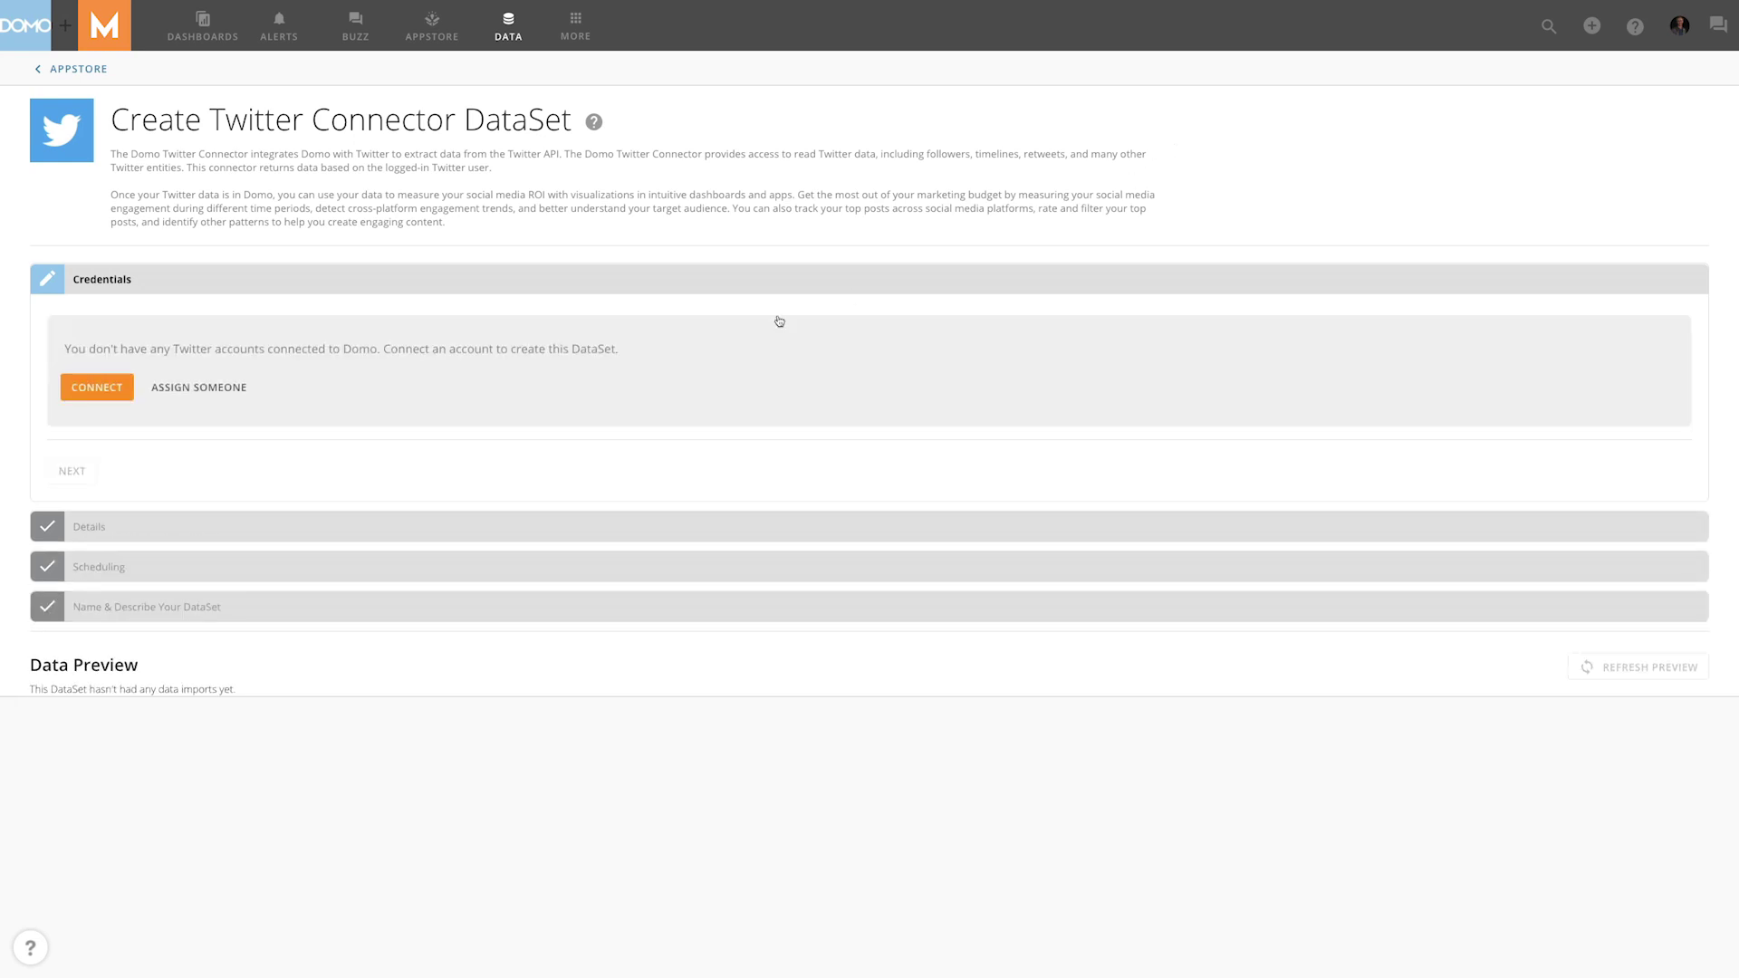
# - Connect the ModoCorp Twitter account and grant Domo access to it
pyautogui.click(110, 394)
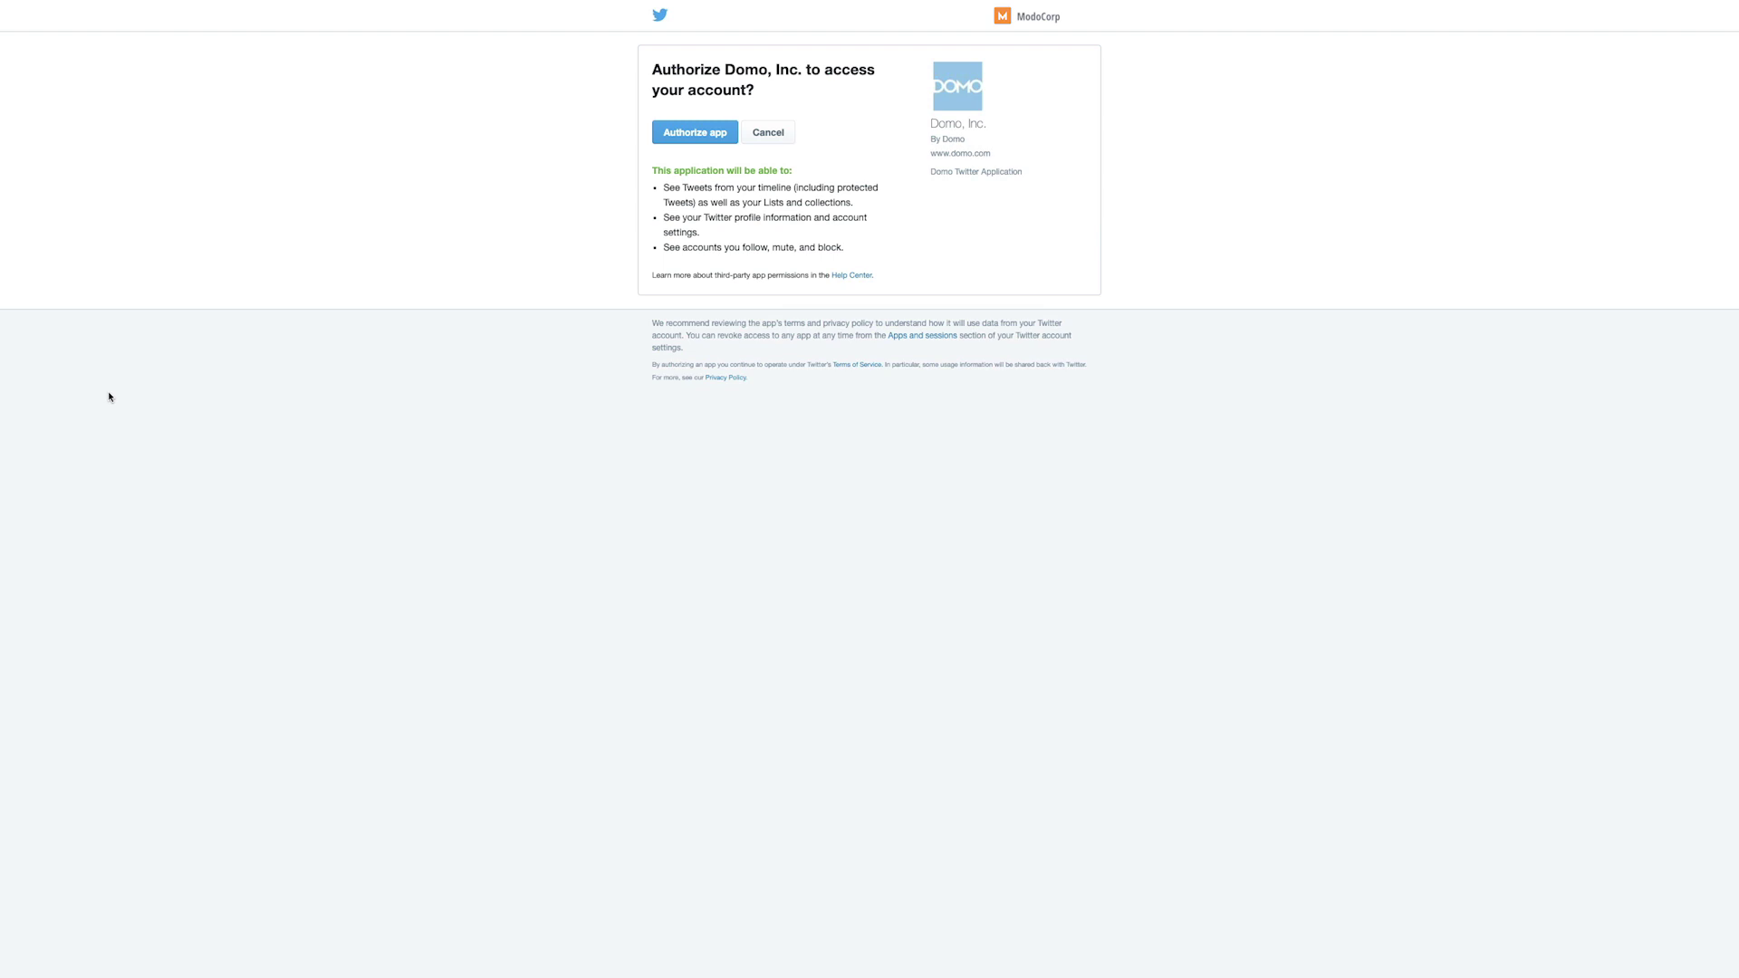
pyautogui.click(695, 137)
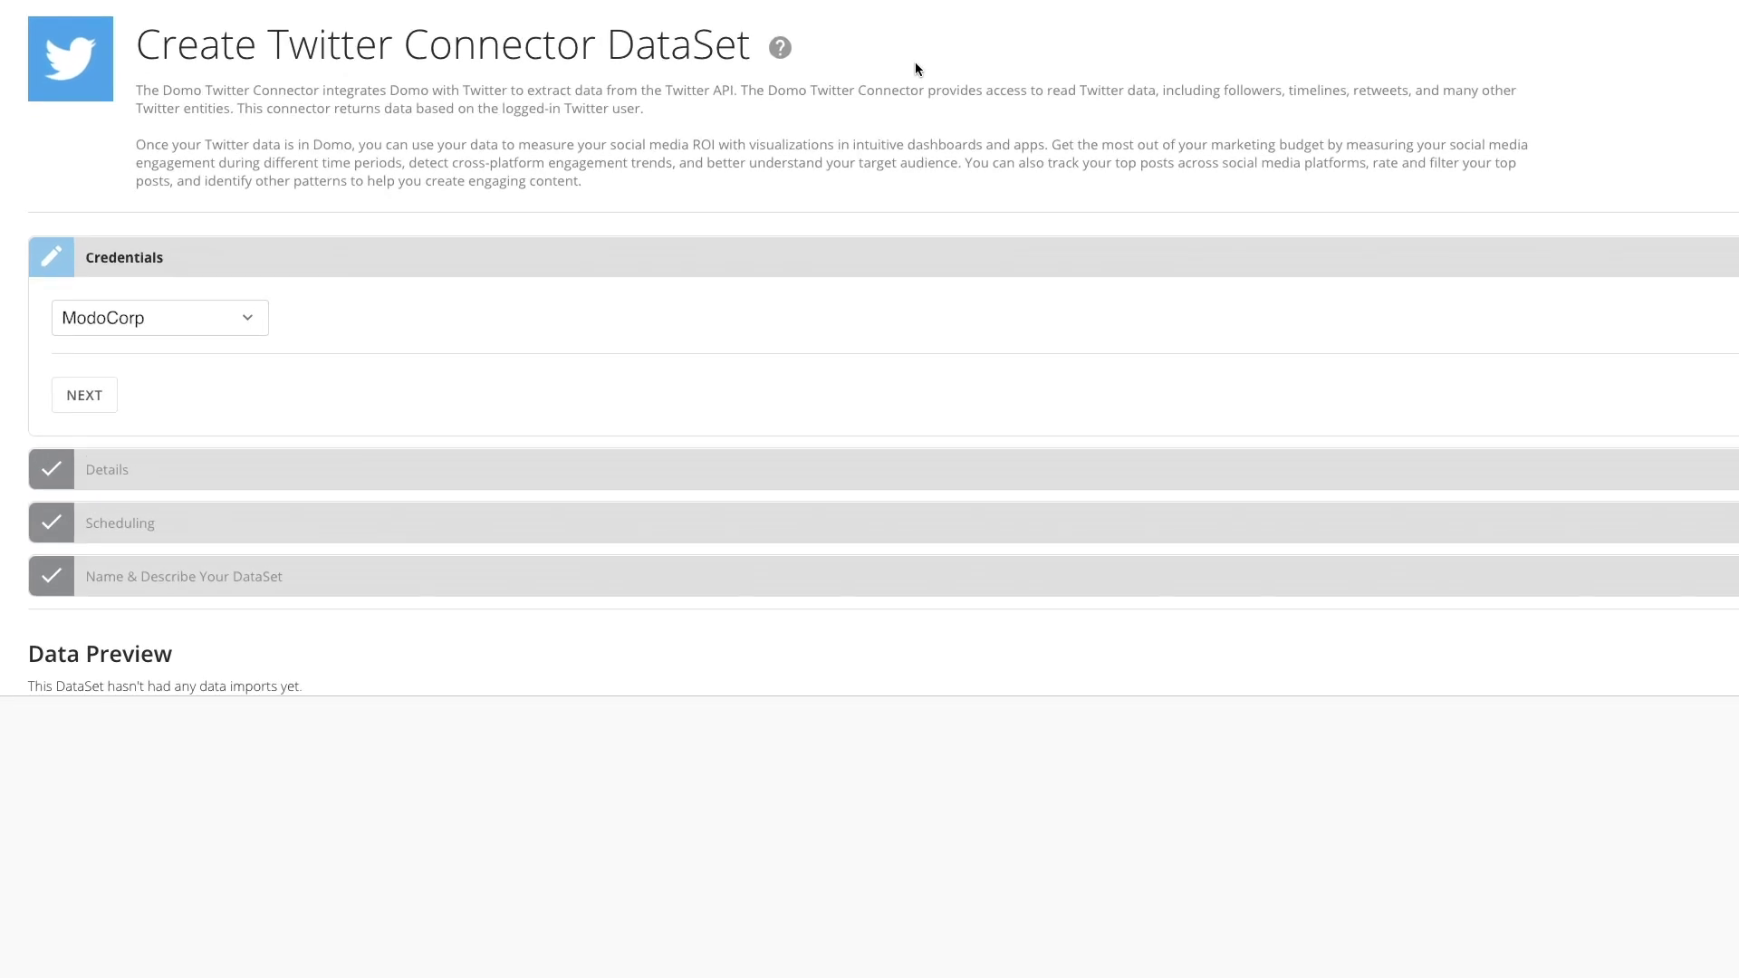
# - Confirm the ModoCorp credentials and keep Home Timeline after reviewing the report descriptions
pyautogui.click(85, 394)
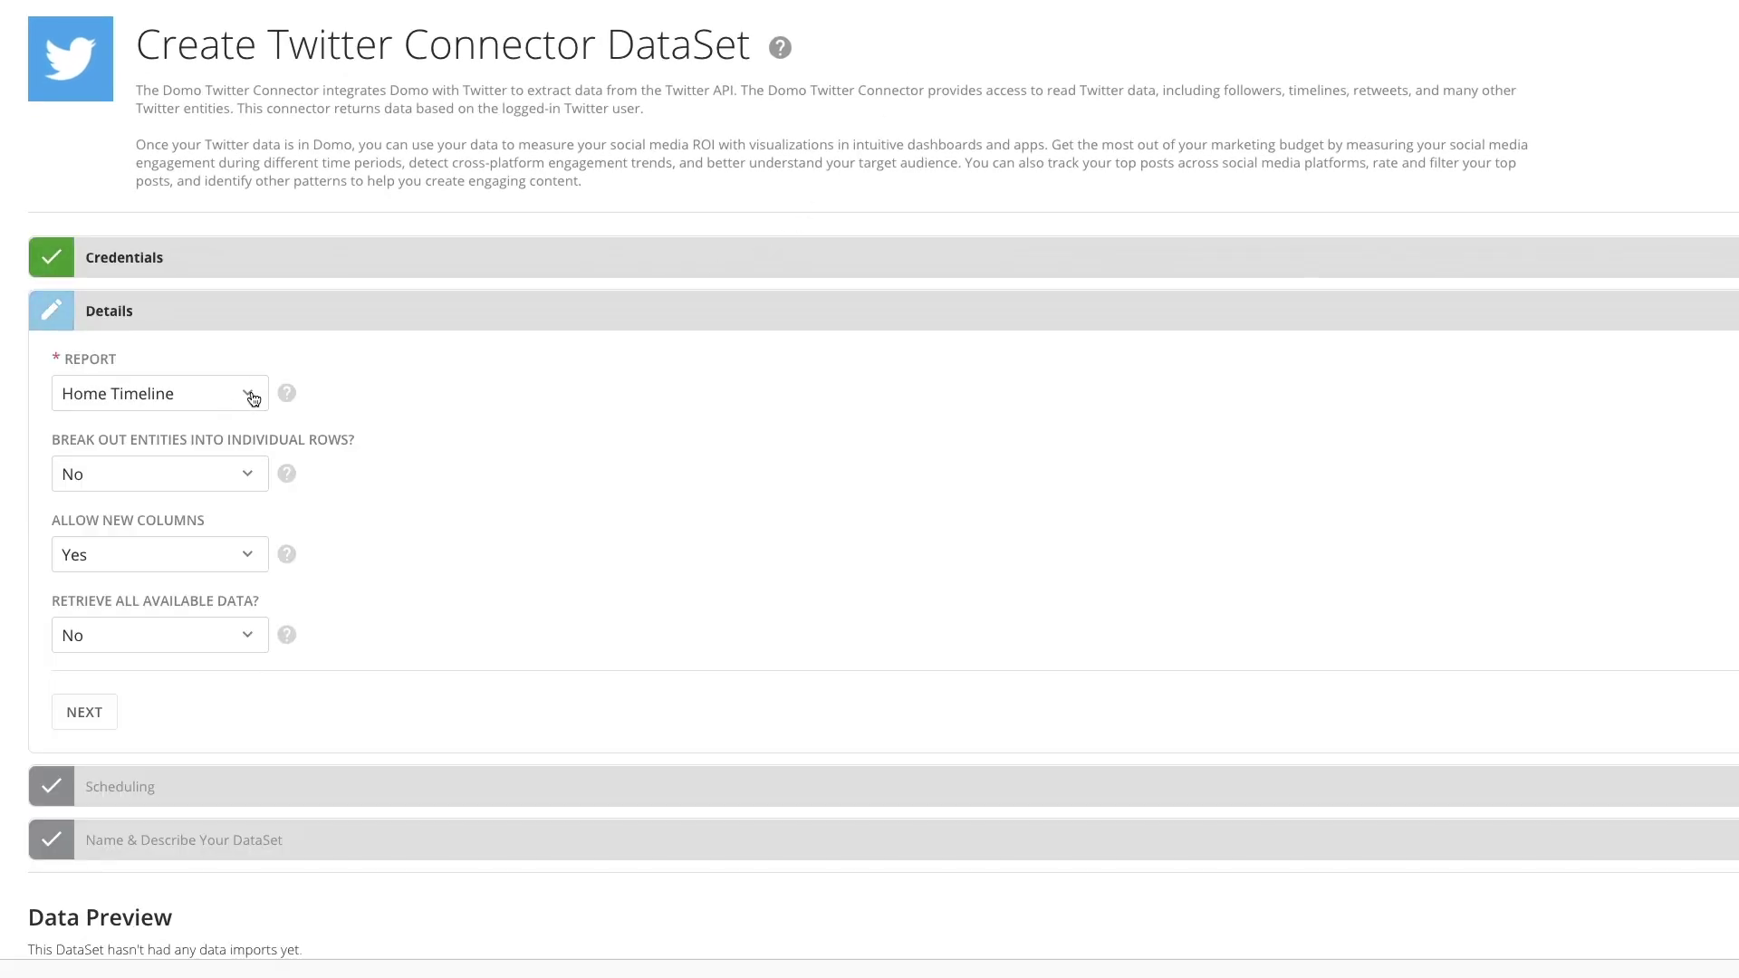
pyautogui.click(250, 397)
pyautogui.click(251, 397)
pyautogui.click(286, 395)
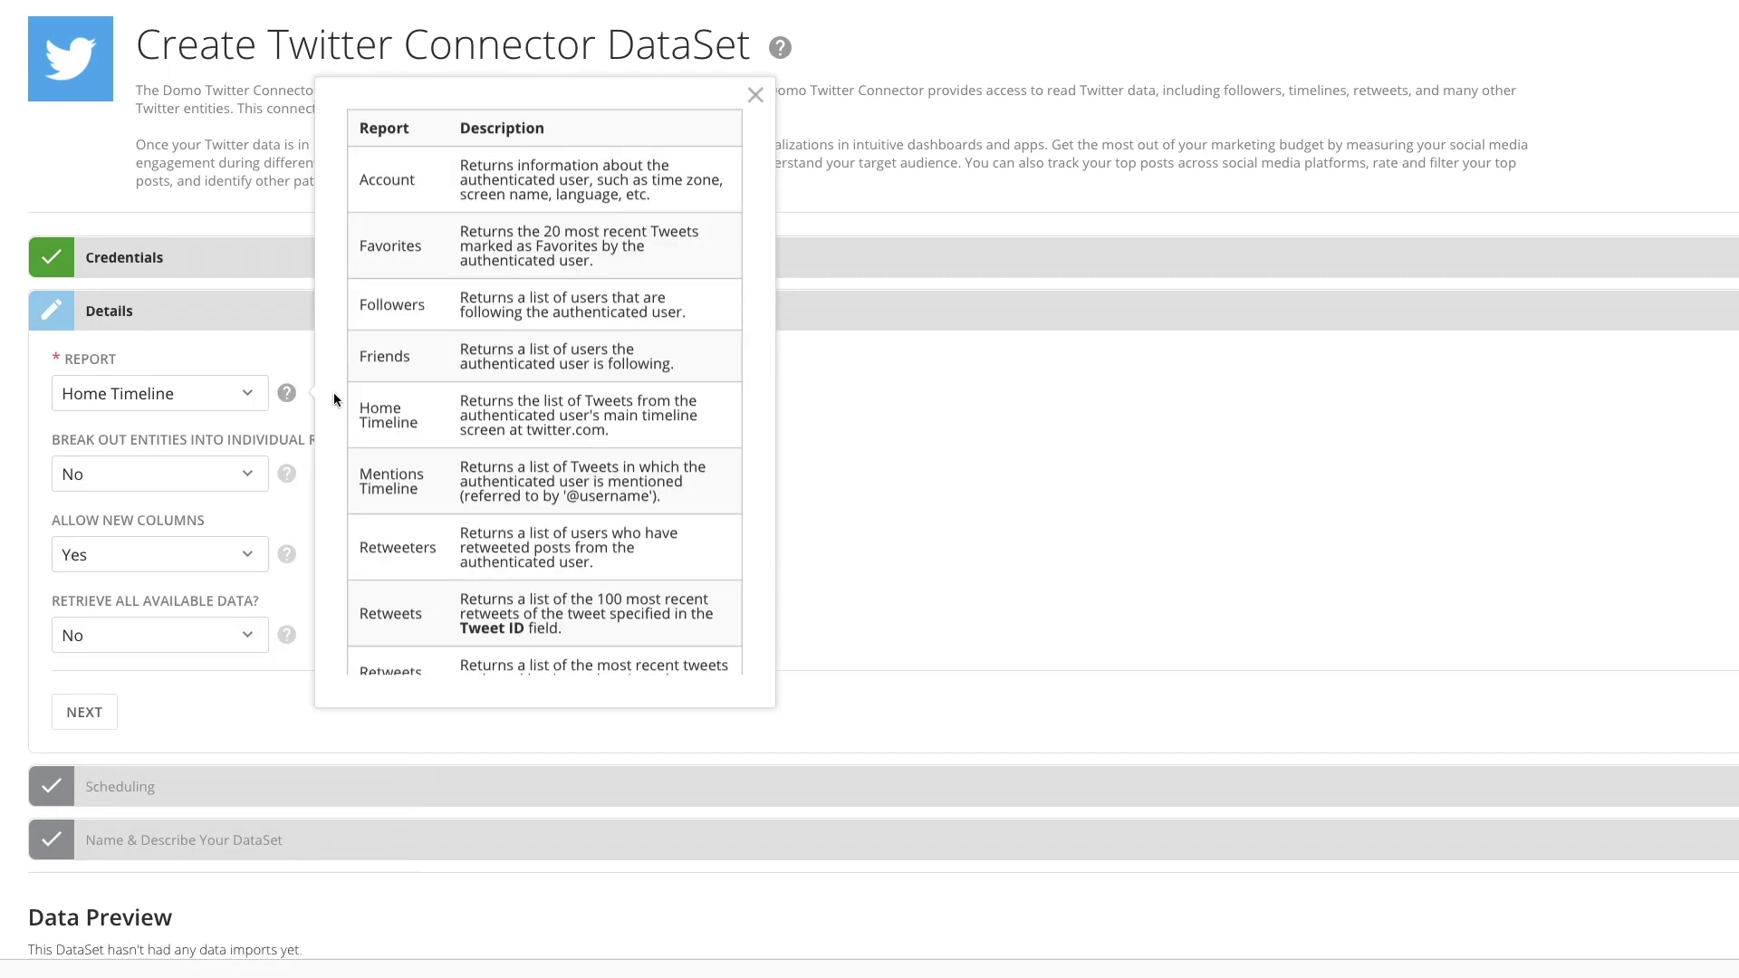
pyautogui.scroll(-1, 393, 396)
pyautogui.scroll(-2, 393, 396)
pyautogui.scroll(-2, 392, 395)
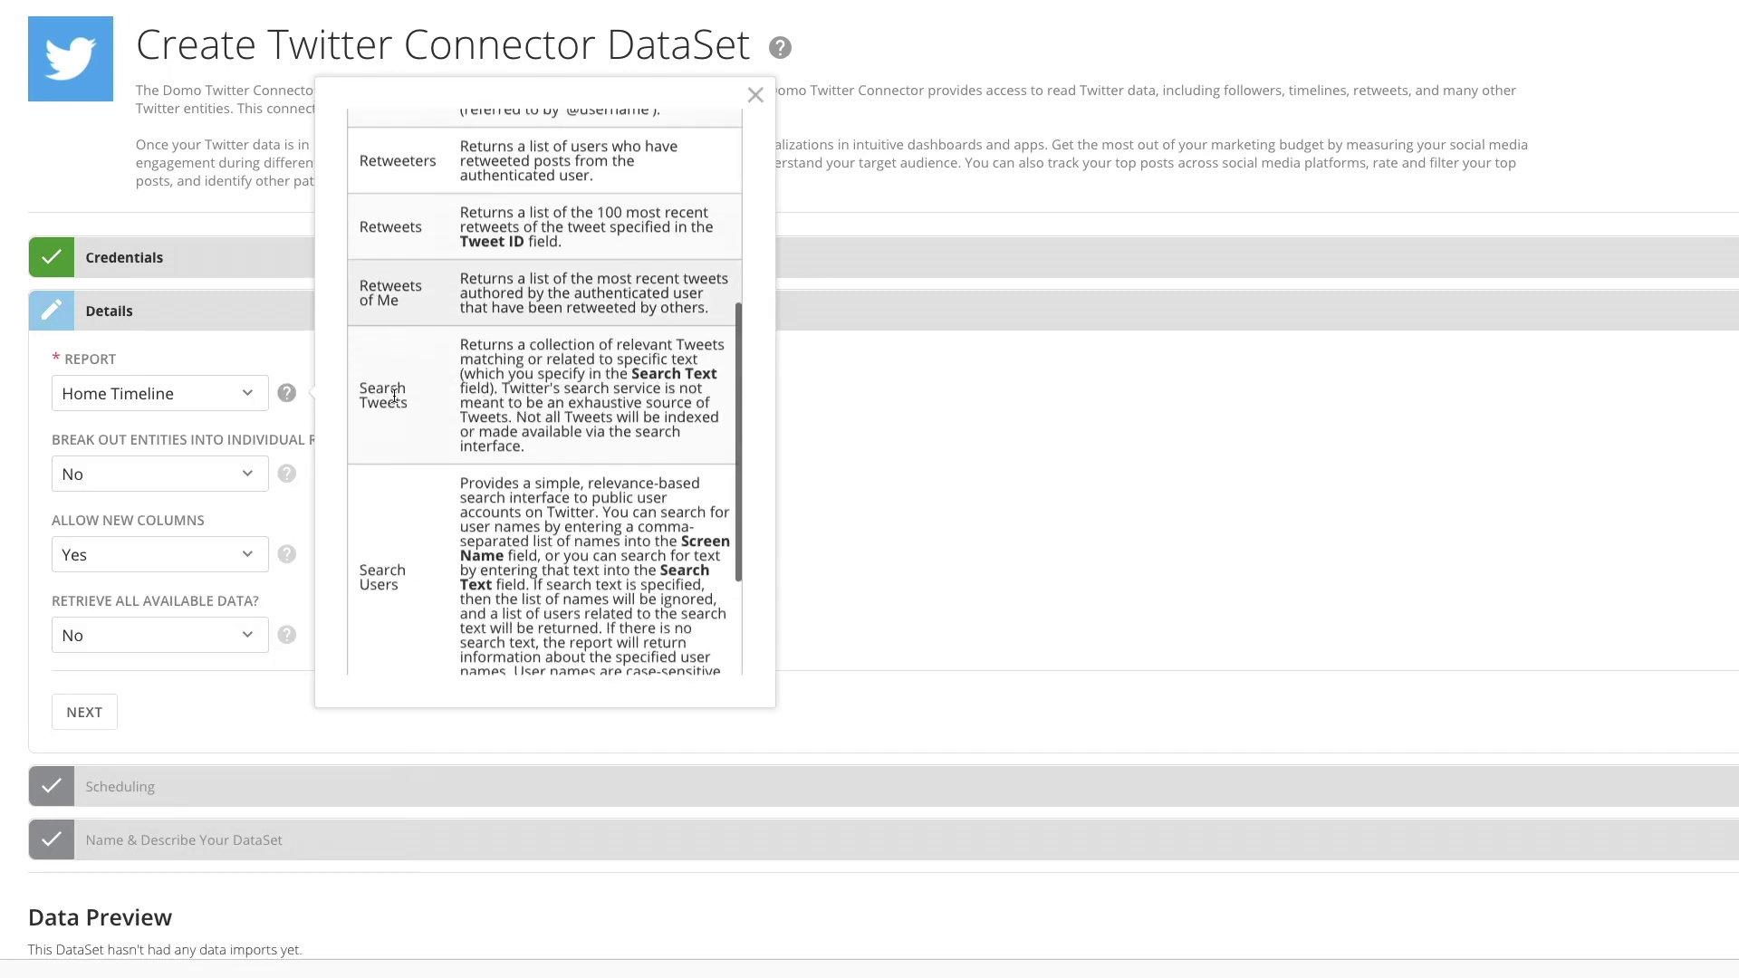
pyautogui.scroll(-1, 393, 394)
pyautogui.scroll(-2, 393, 395)
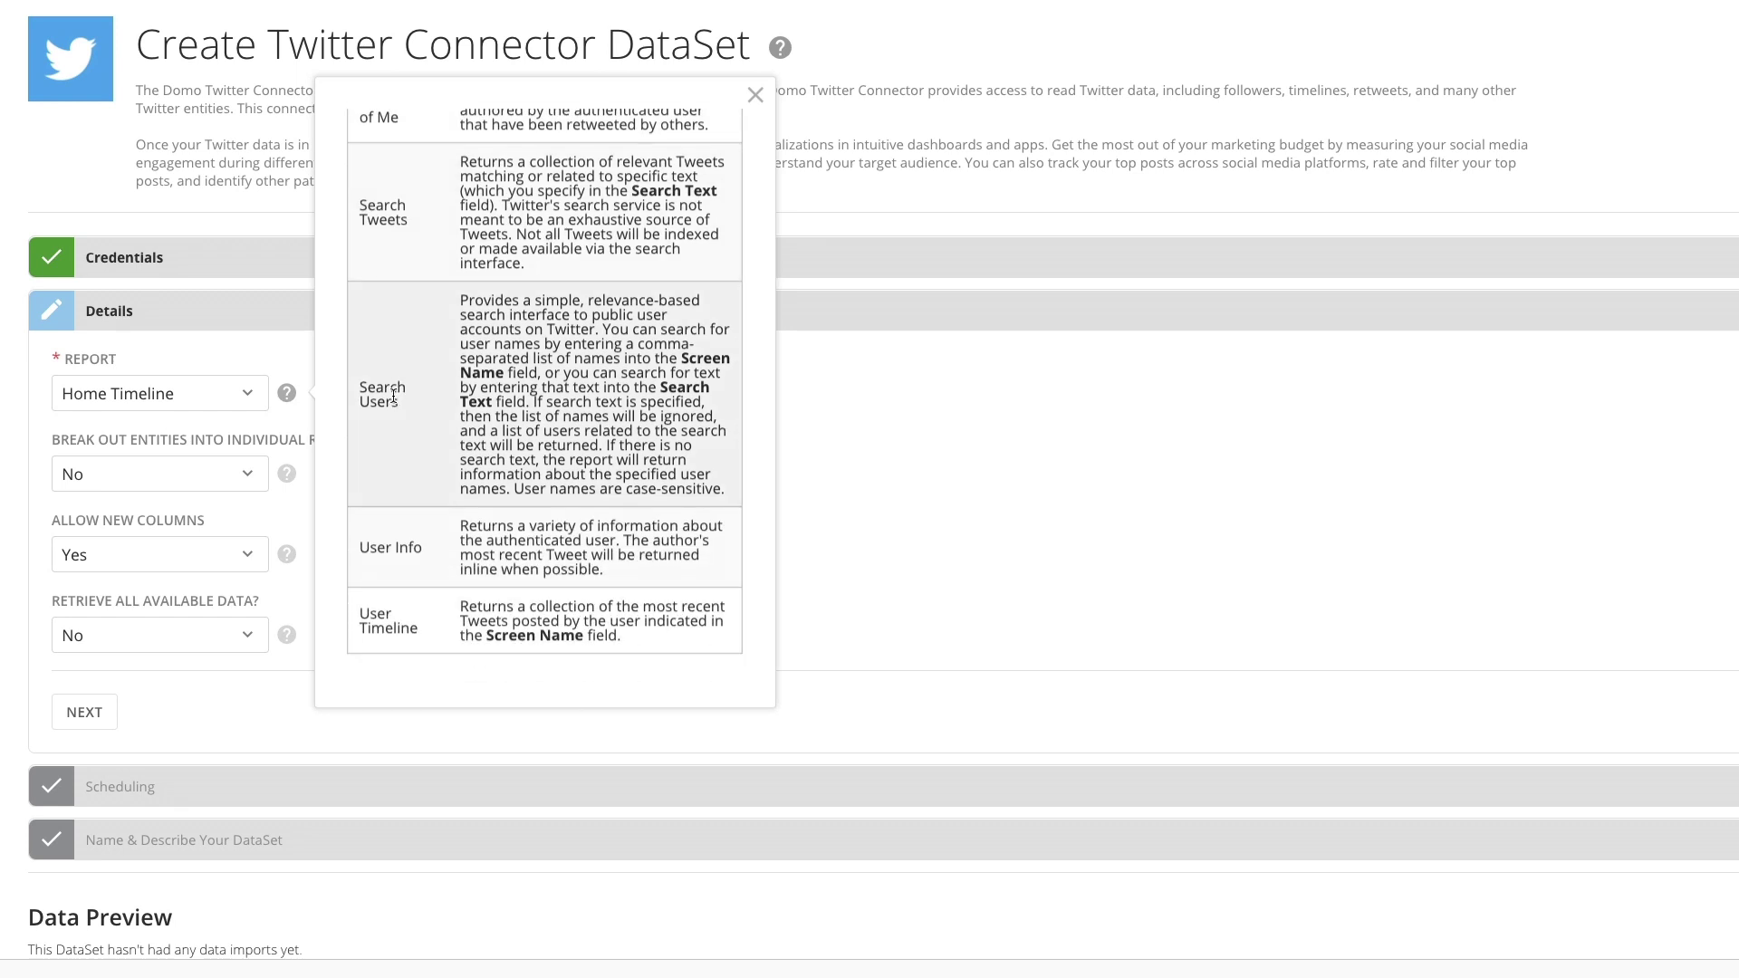
pyautogui.click(285, 394)
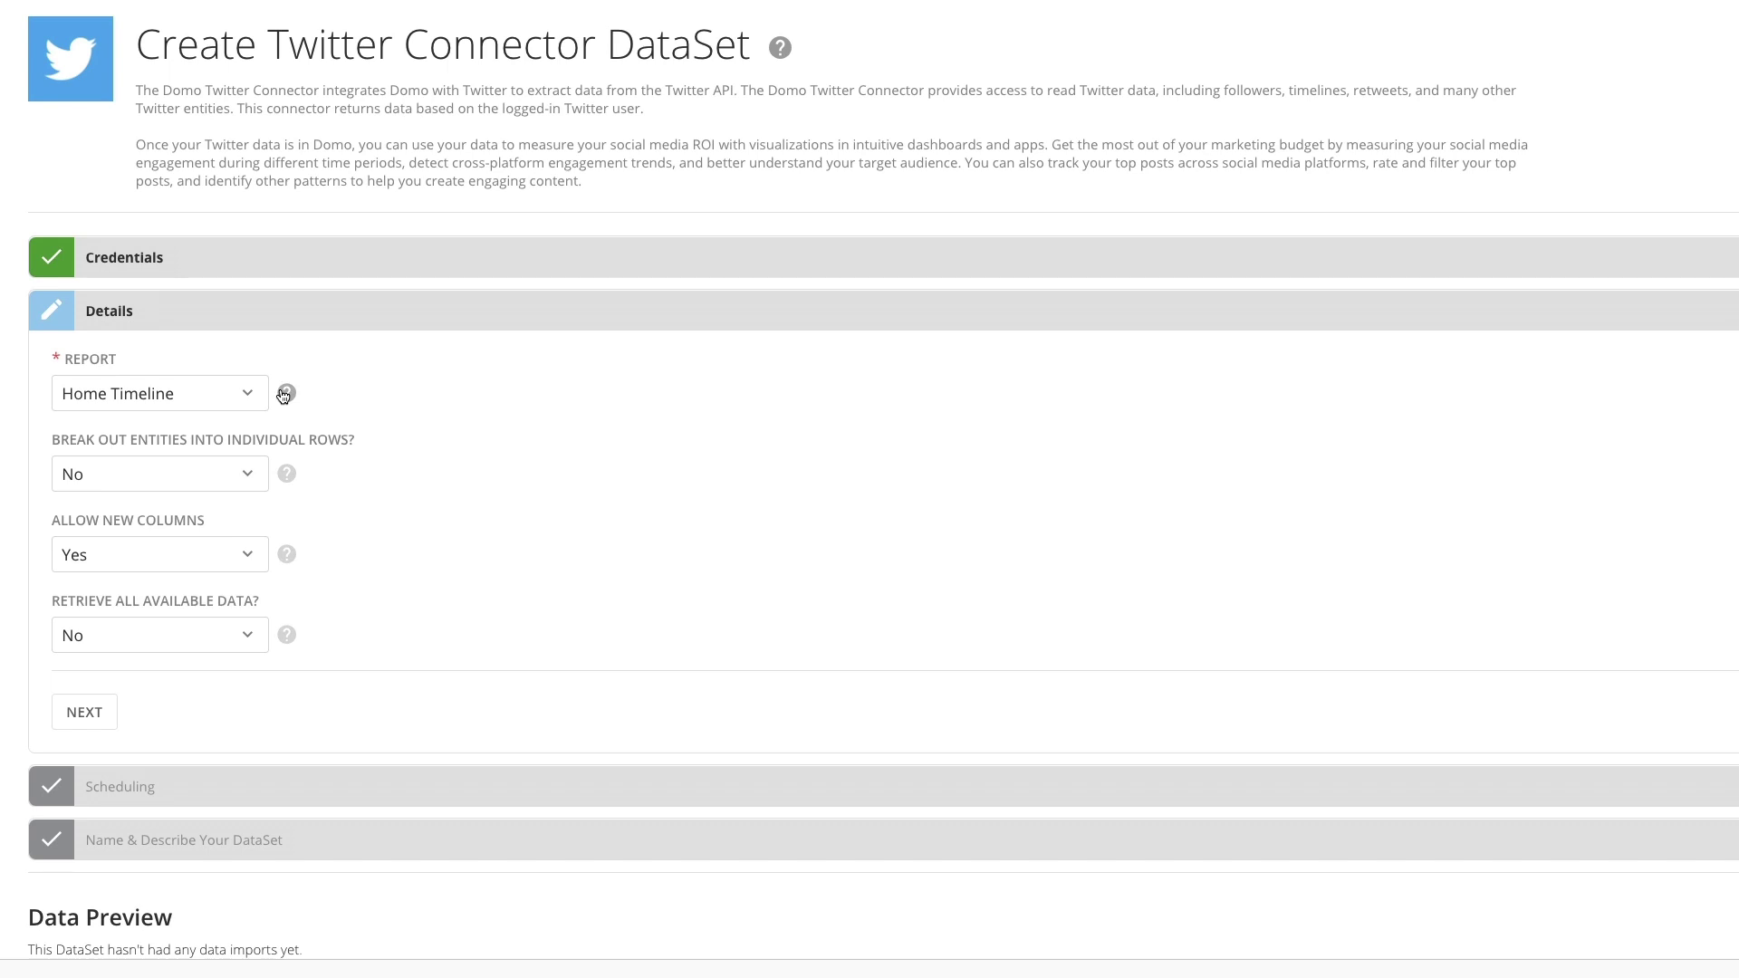
pyautogui.click(77, 720)
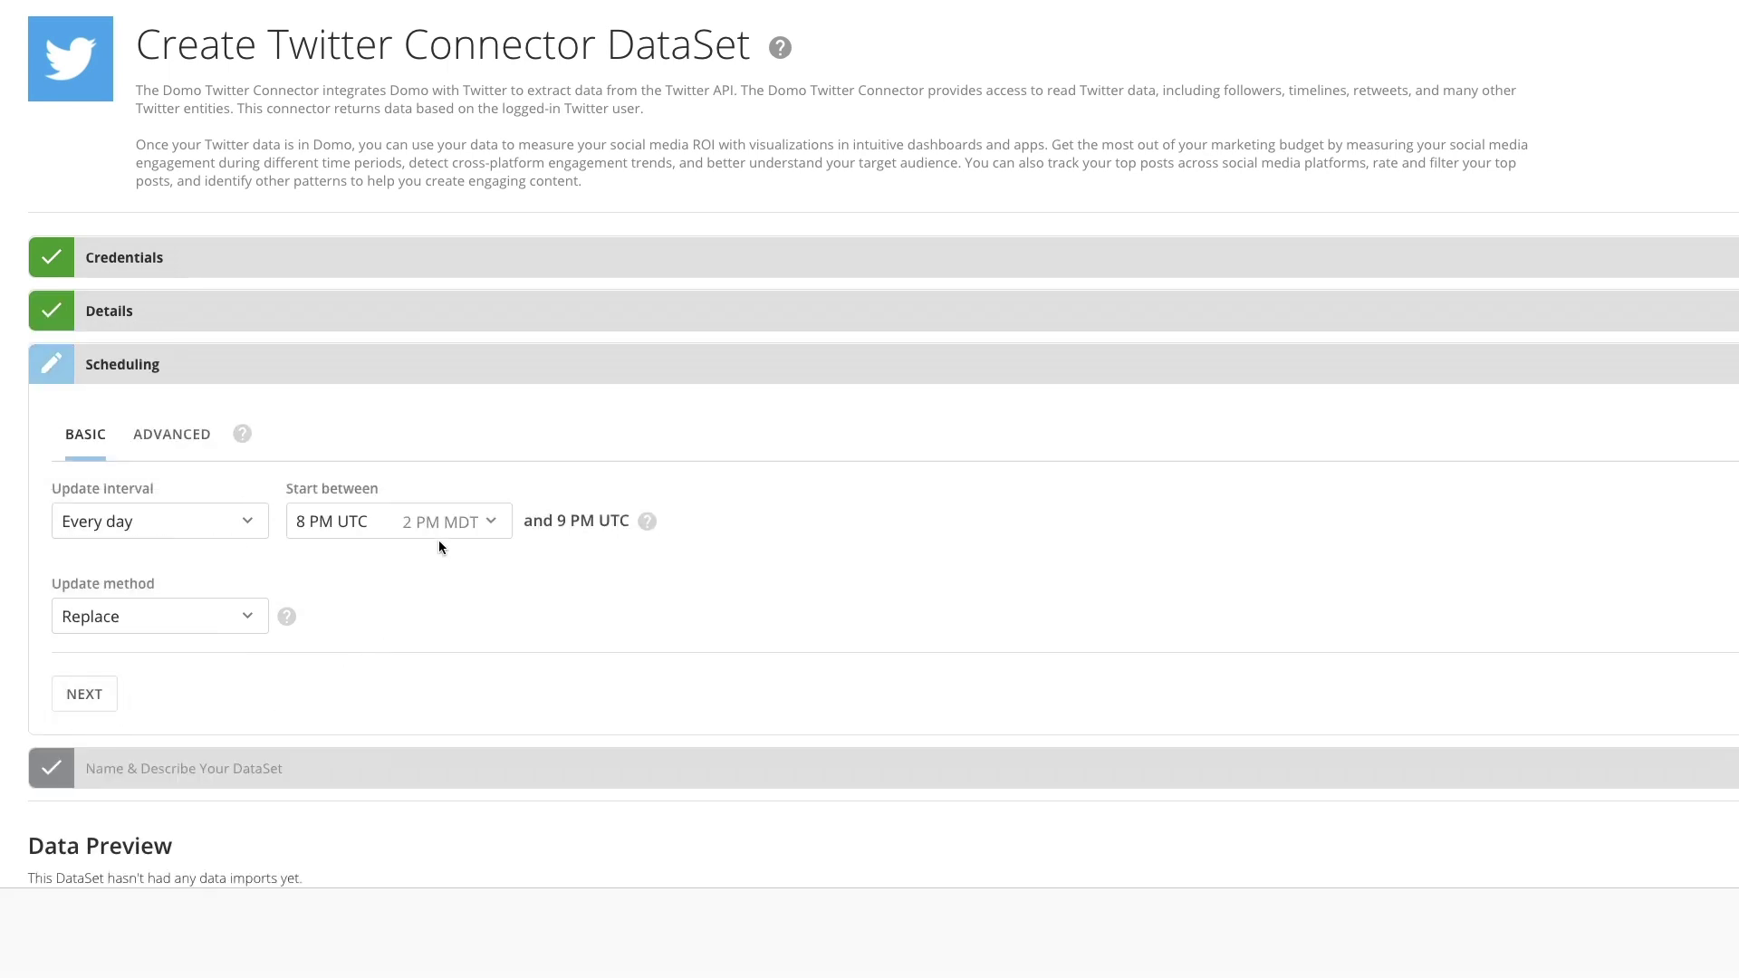
# - Pick the daily start time, review the advanced once-a-day options, and confirm the schedule
pyautogui.click(470, 521)
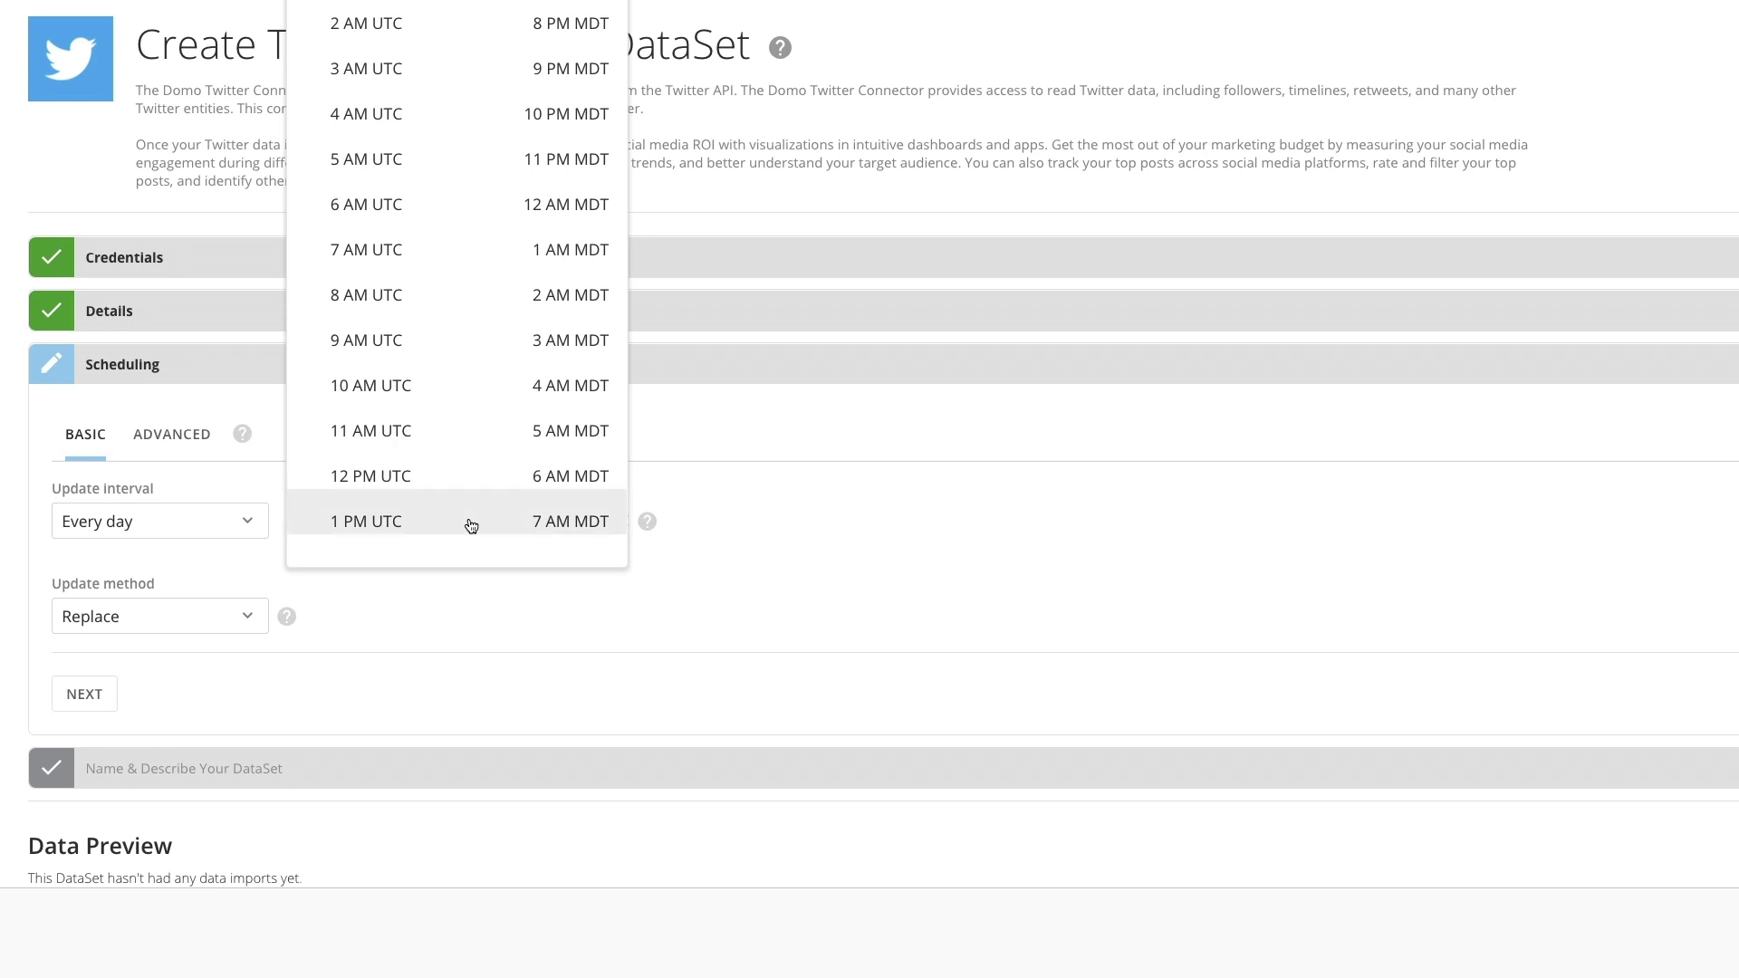
pyautogui.click(470, 524)
pyautogui.click(169, 448)
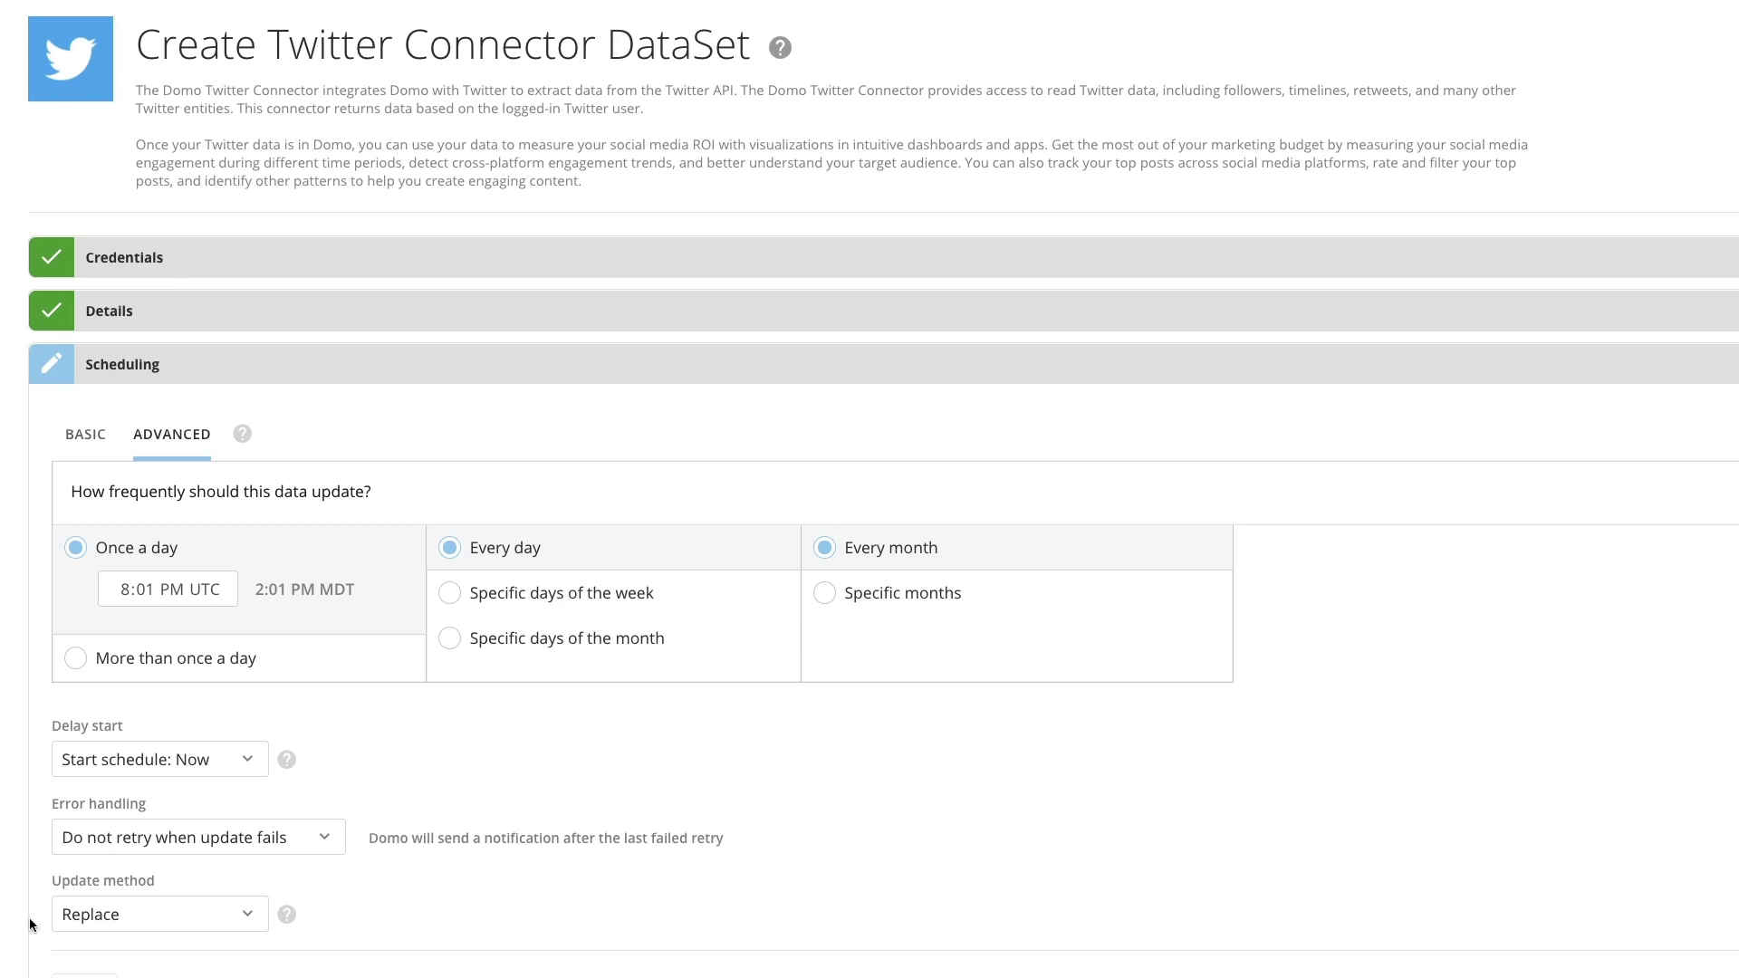
pyautogui.click(81, 975)
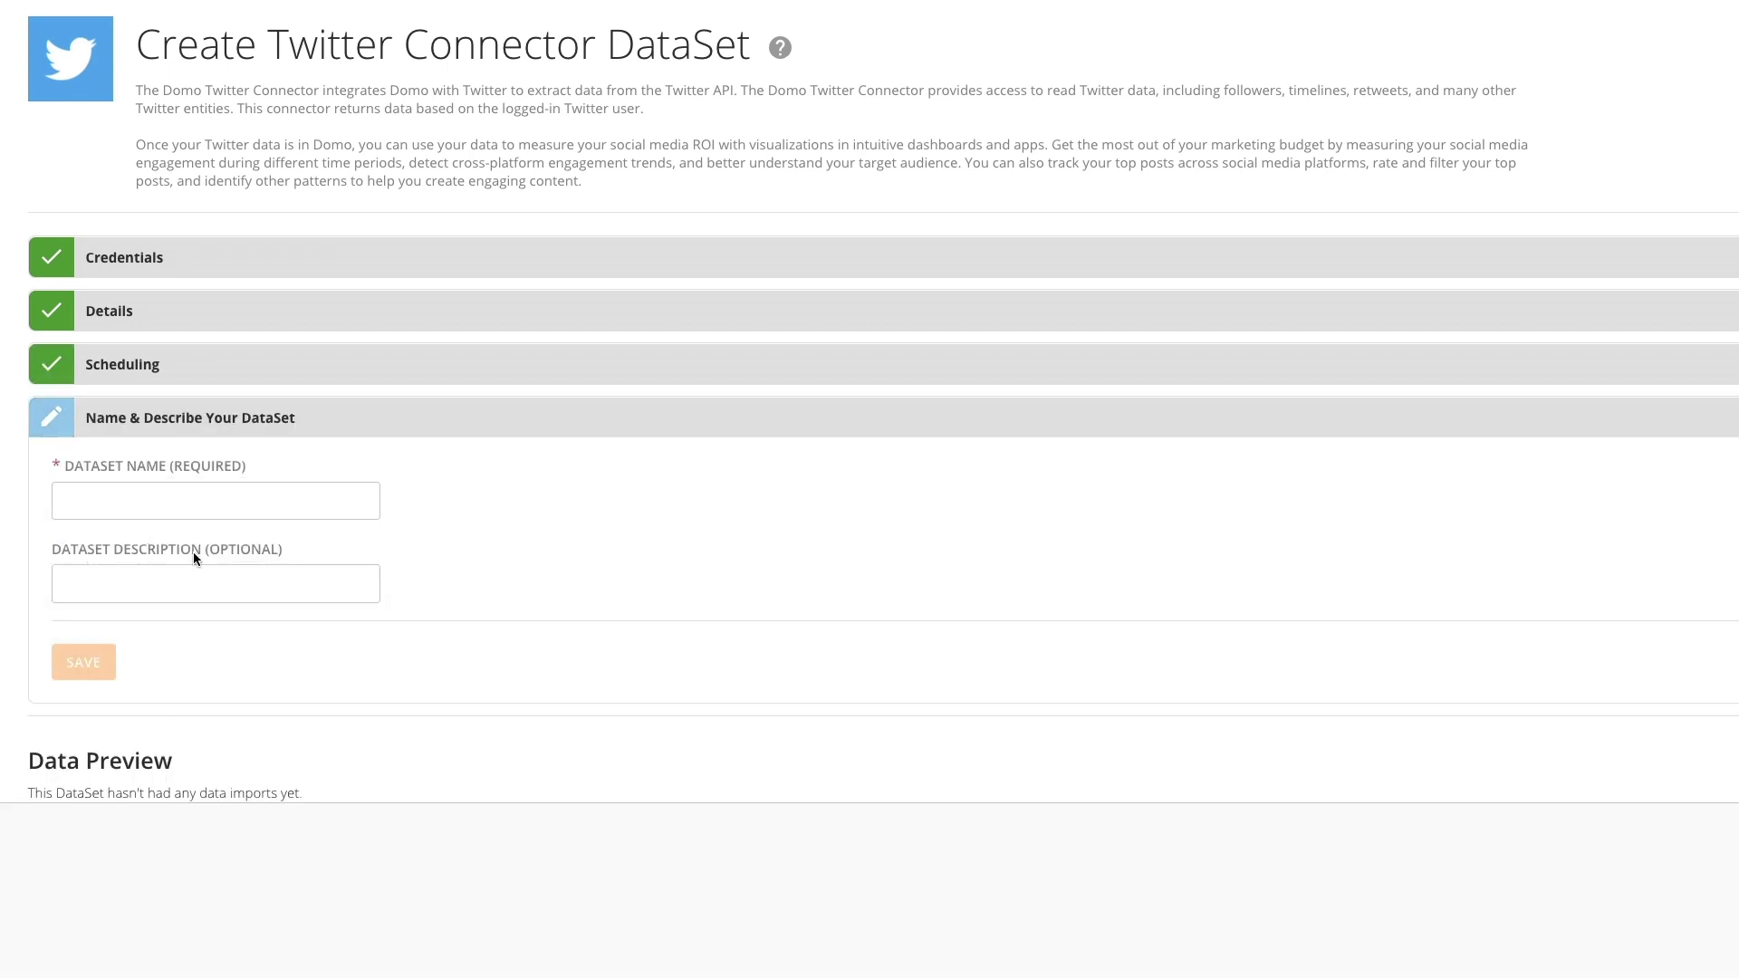
# - Enter the DataSet name 'ModoCorp Twitter' and move on to the description field
pyautogui.click(201, 503)
pyautogui.write('ModoCorp ')
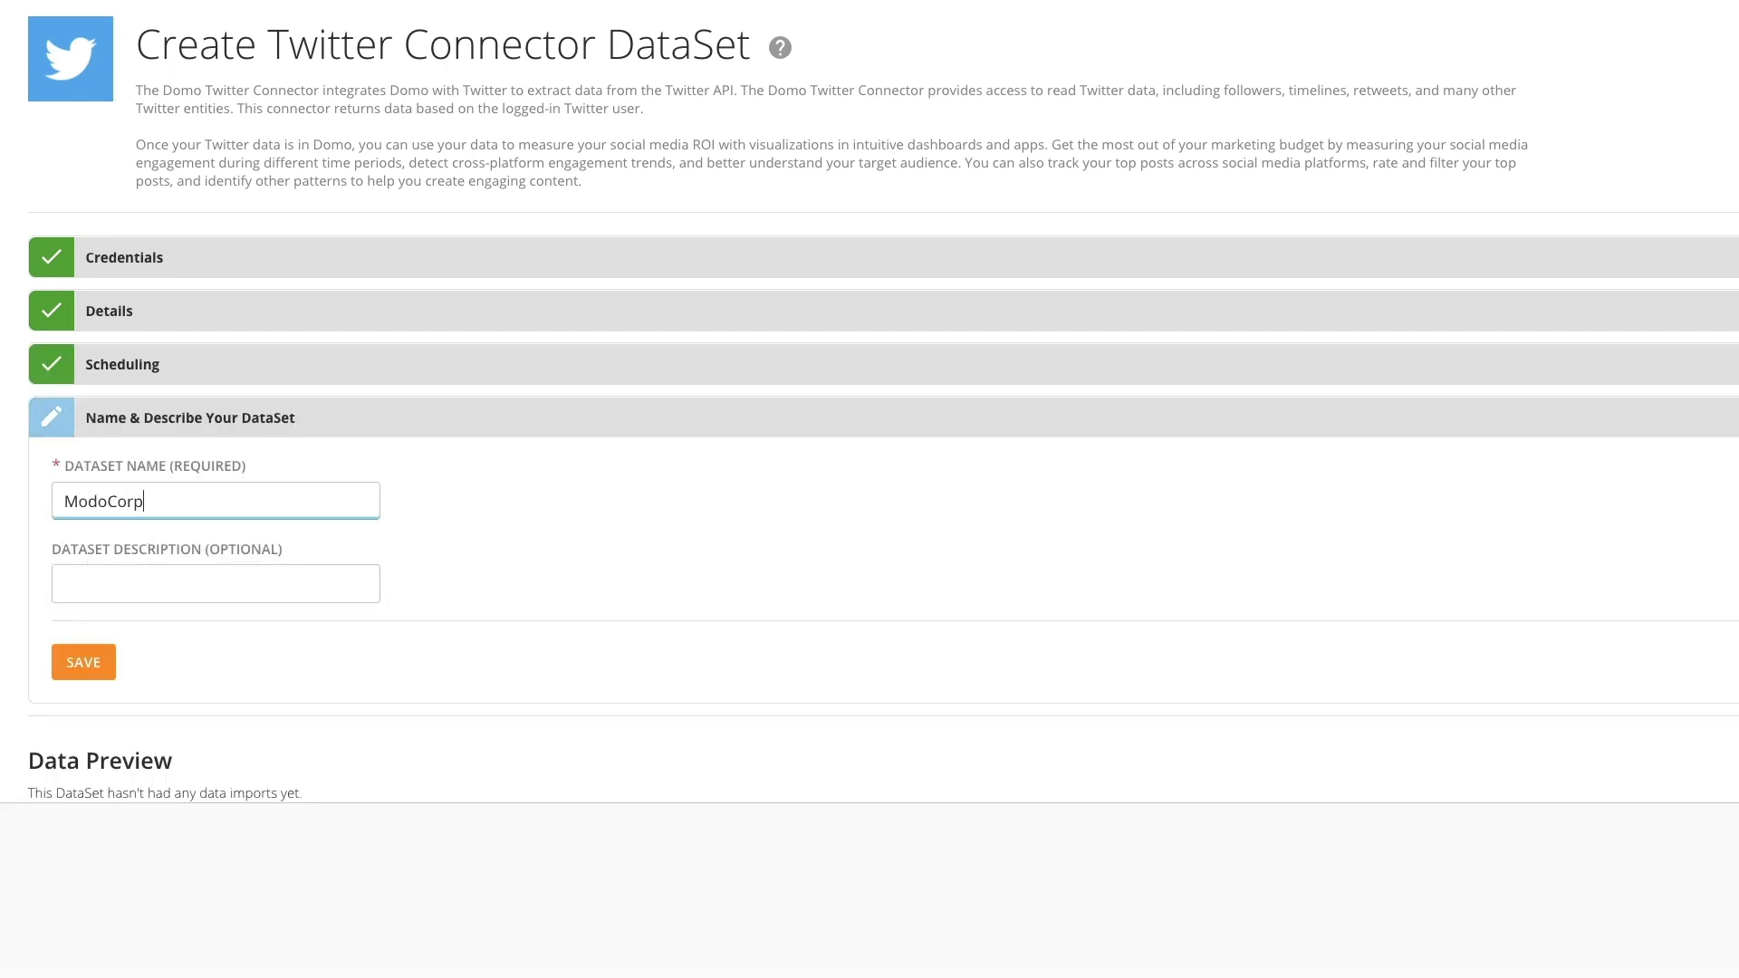
pyautogui.write('Twitter')
pyautogui.press('Tab')
pyautogui.write('Home Timeline for ModoCorp Twitter')
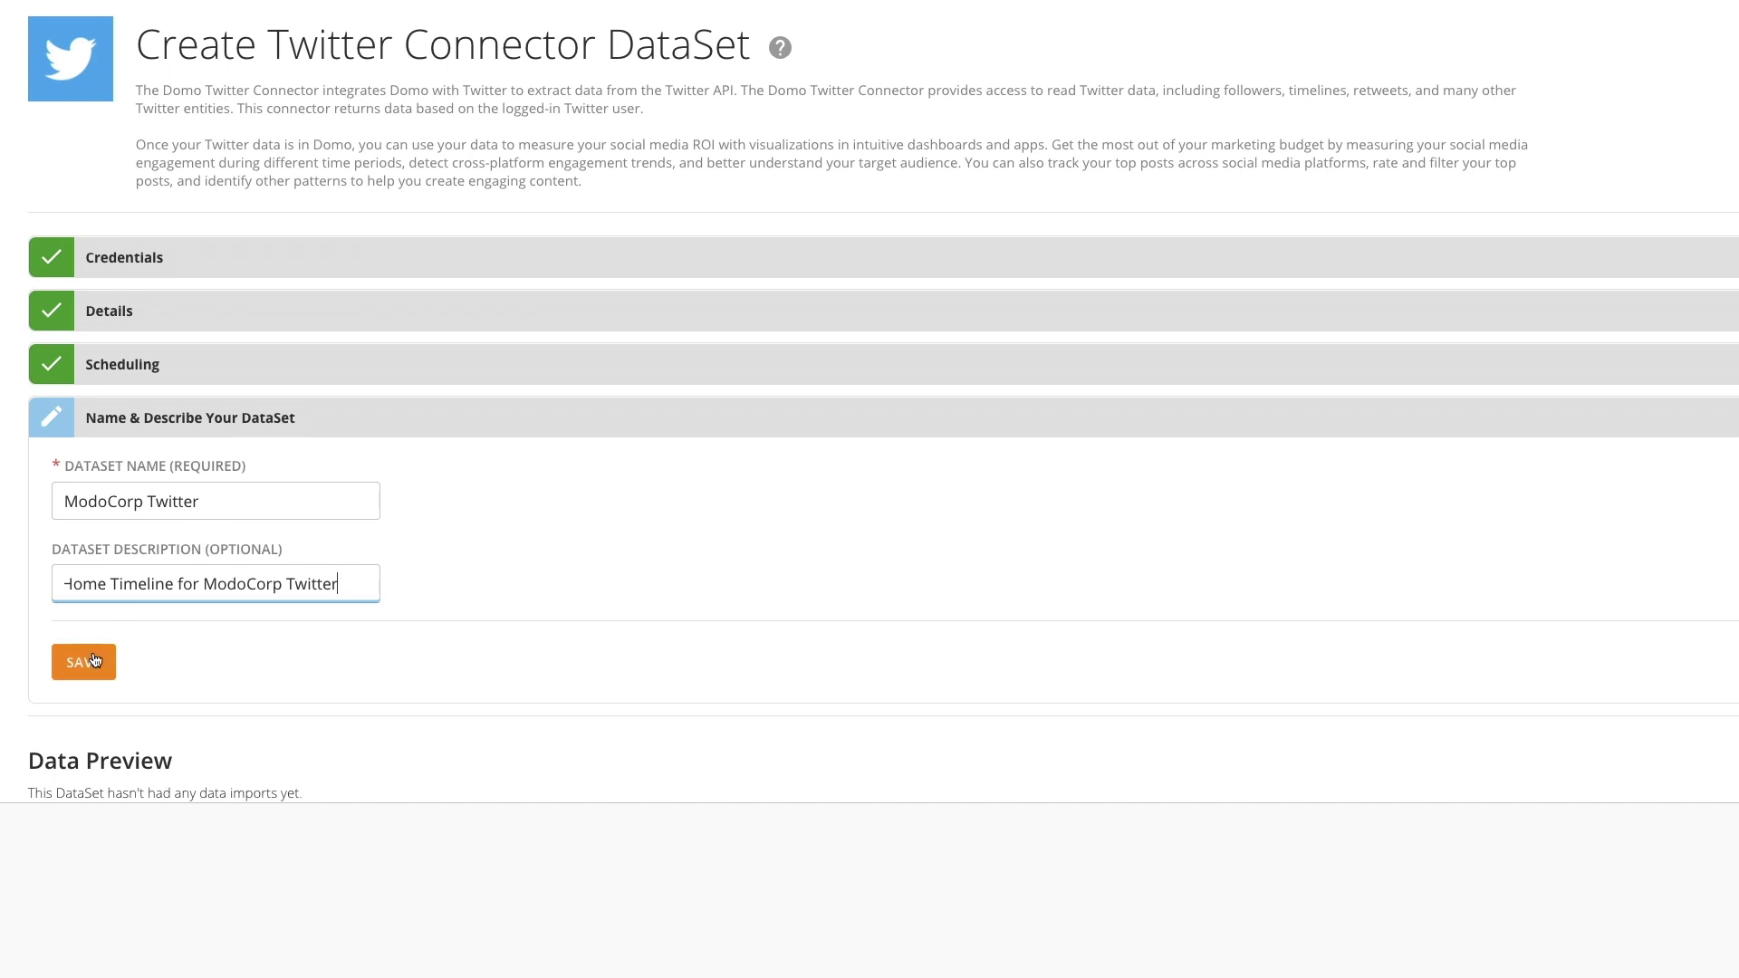